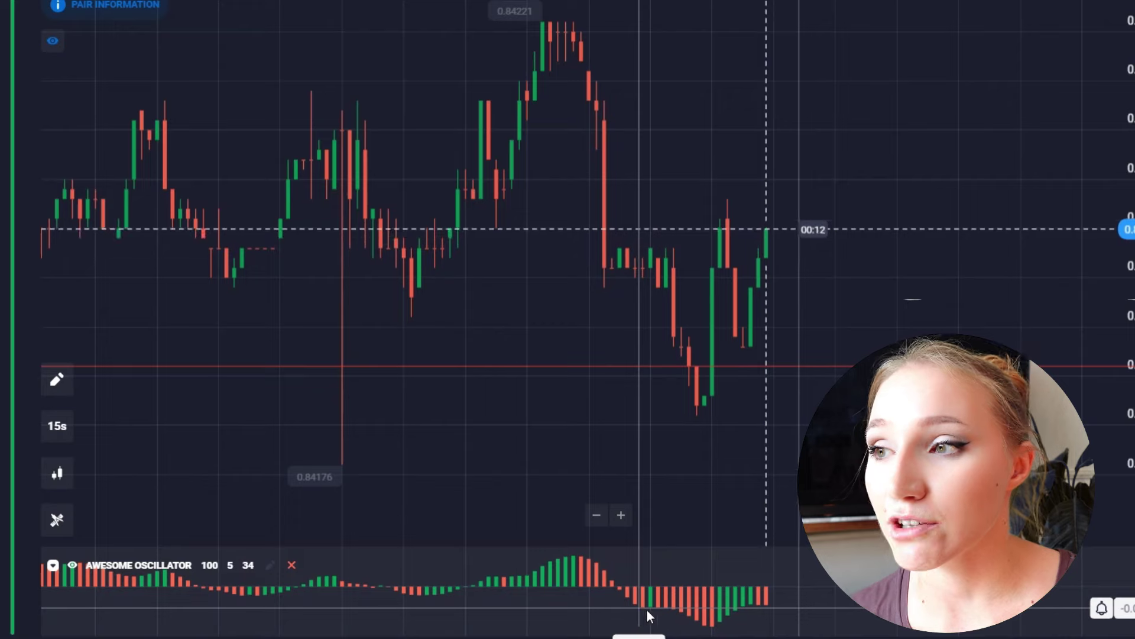
Open a 70 $ Up trade on EUR/GBP with a two-minute duration.
drag(780, 476, 678, 468)
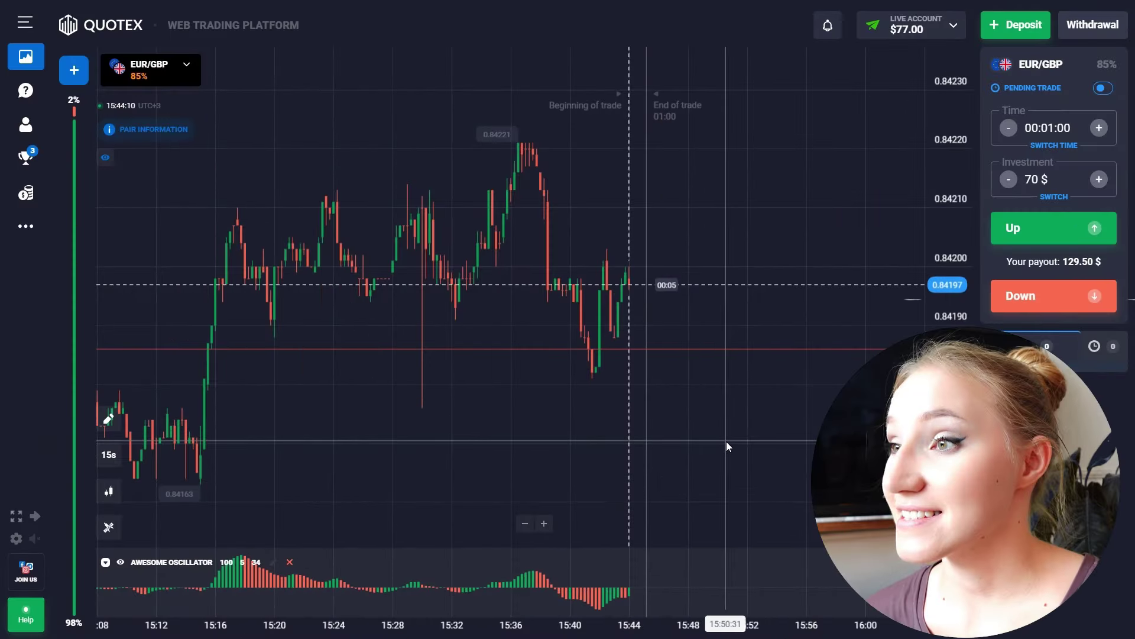
drag(726, 441, 616, 443)
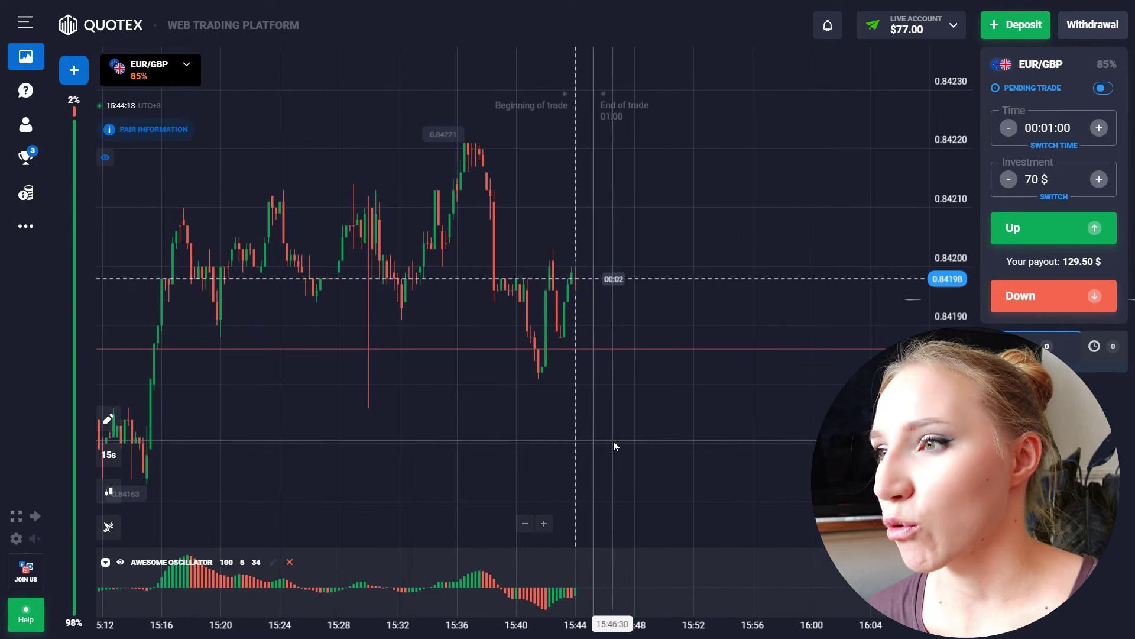
scroll(611, 447, up, 5)
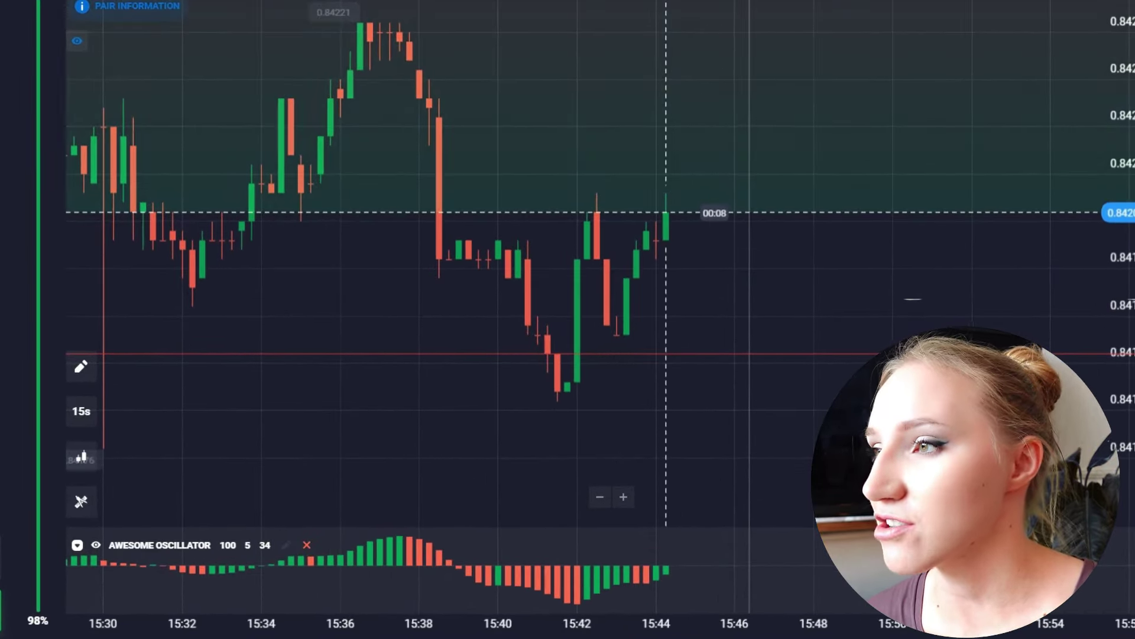
click(1133, 195)
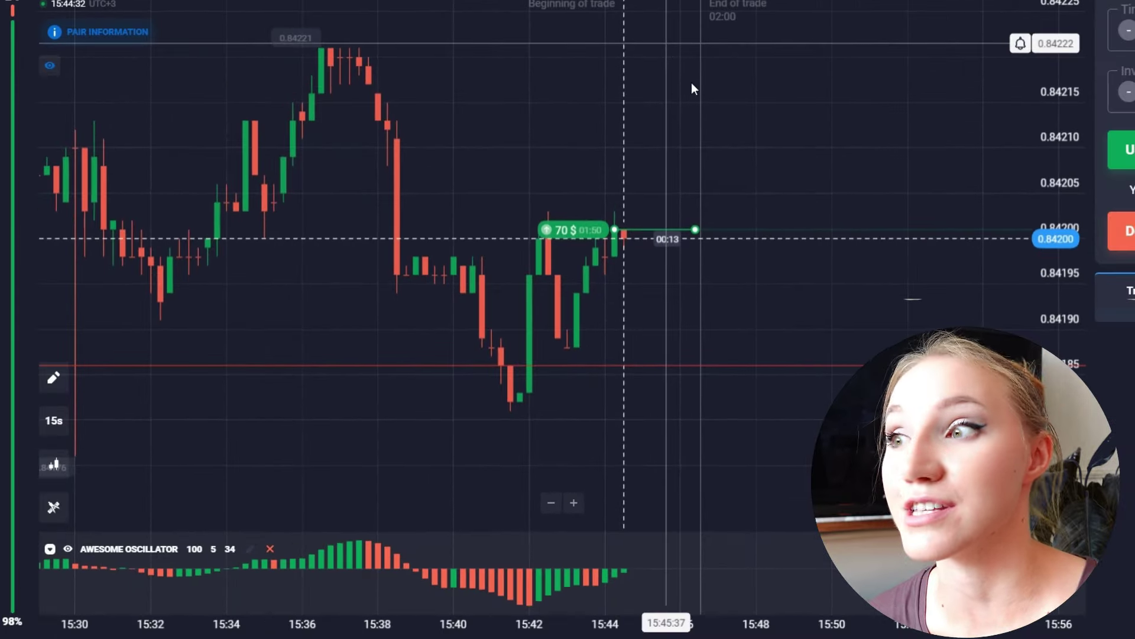
Move the red horizontal line on the EUR/GBP chart up to 0.84190 and deselect it.
scroll(737, 96, down, 5)
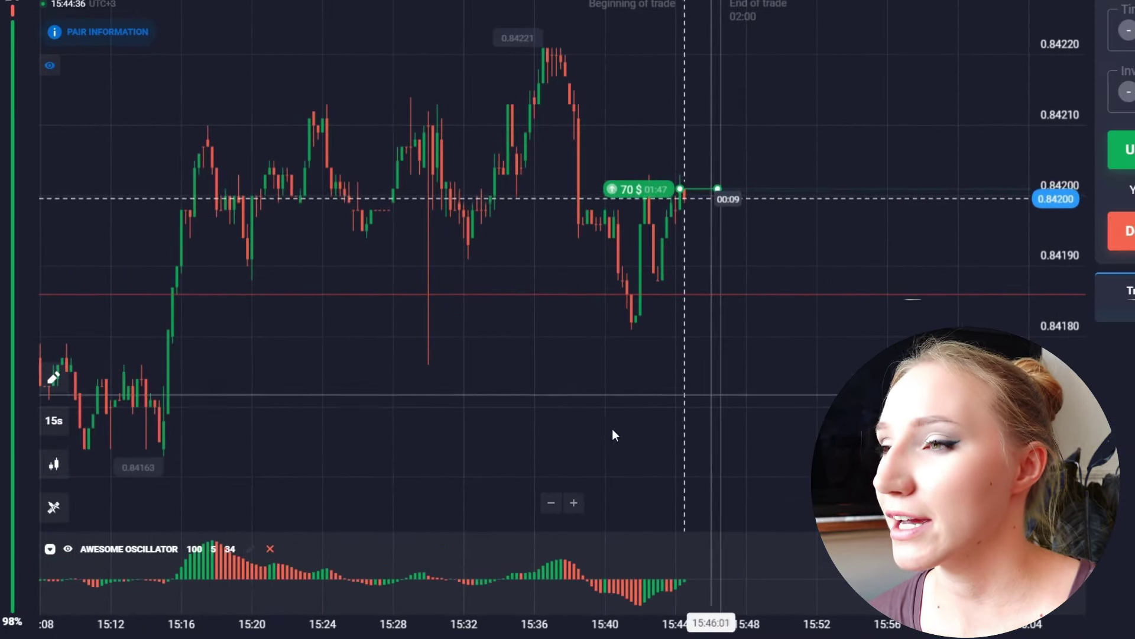
drag(515, 418, 624, 431)
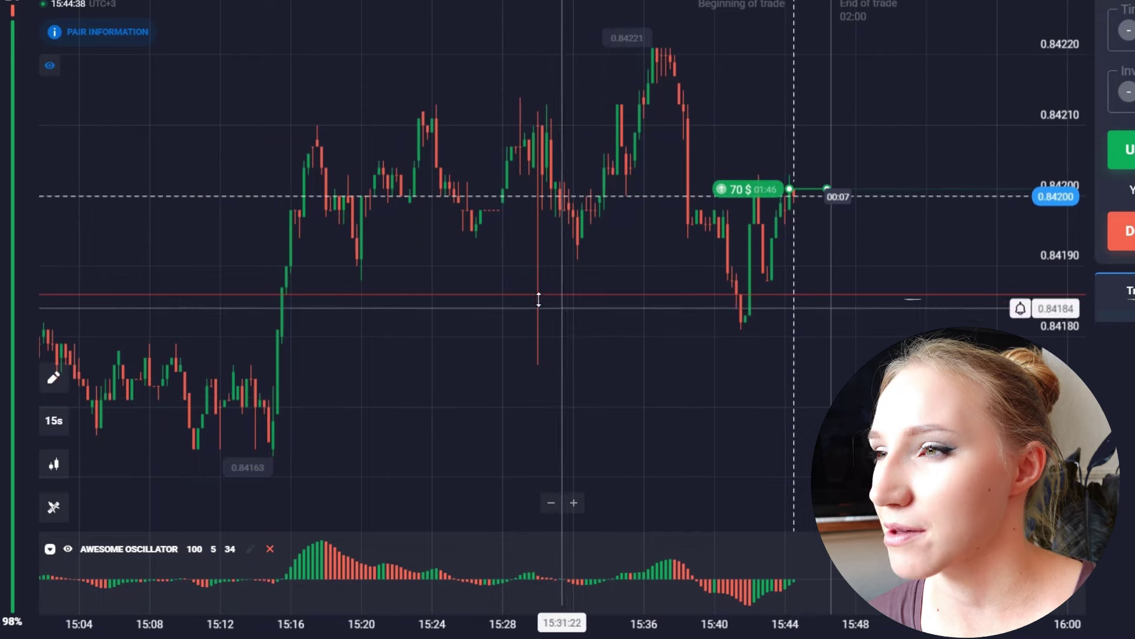
drag(560, 294, 562, 266)
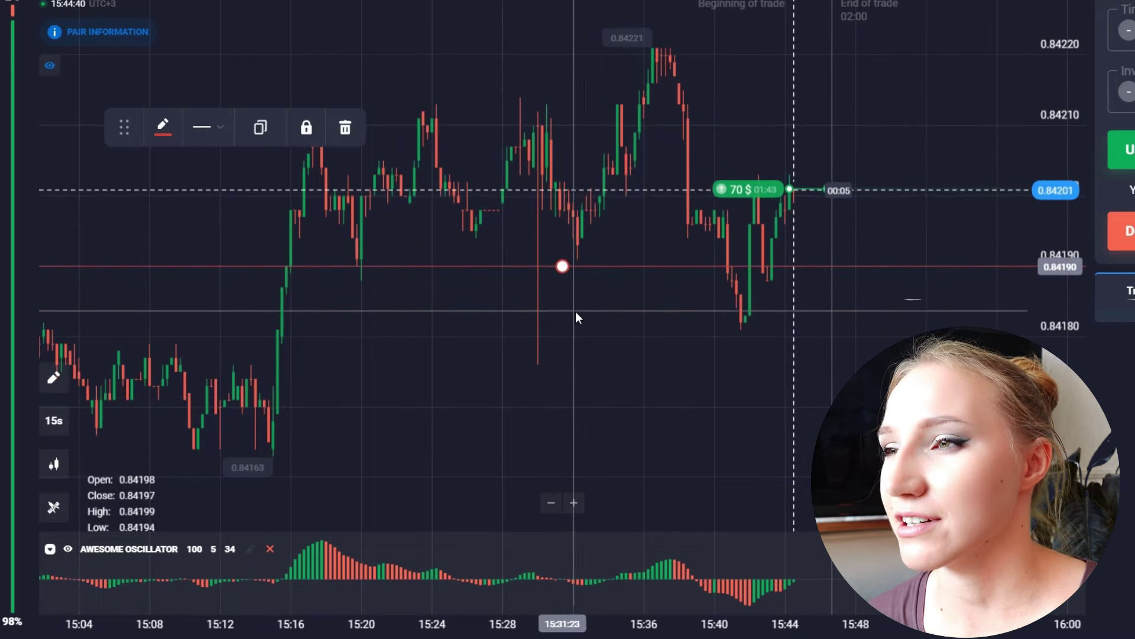
click(576, 311)
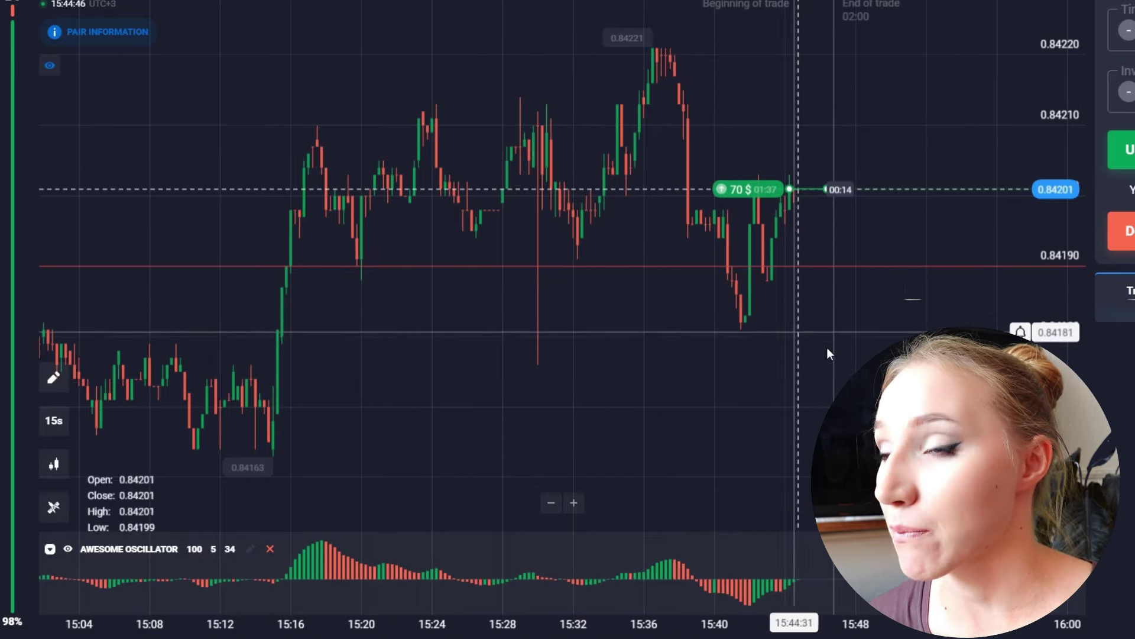
scroll(686, 378, up, 5)
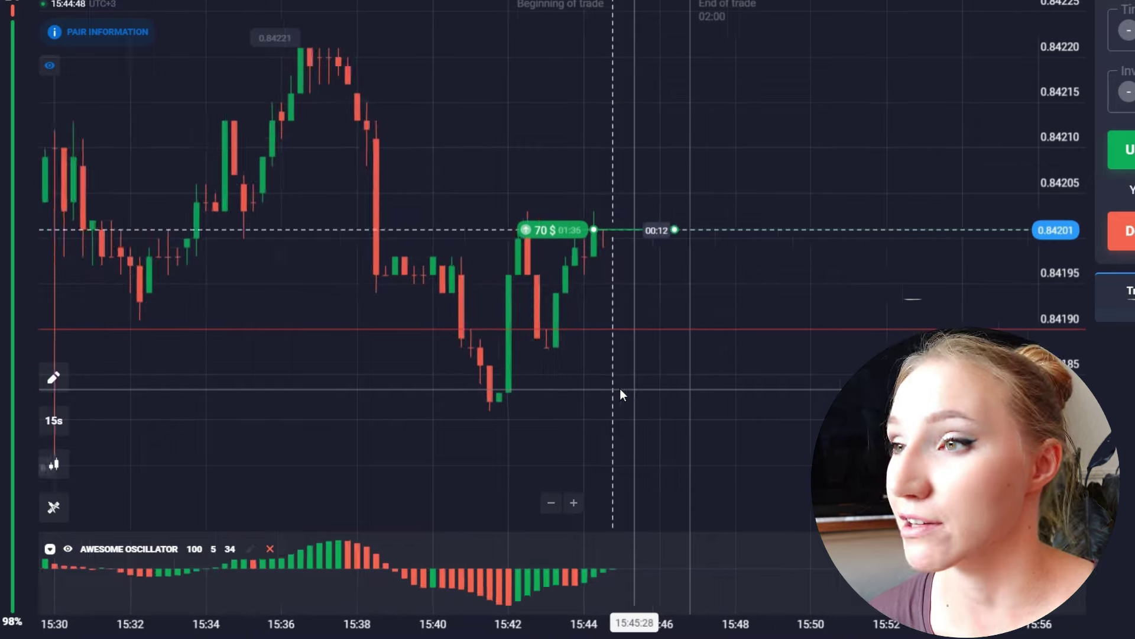
Set the trade time to 00:01:00 and open a 130 $ Down trade on EUR/GBP.
scroll(628, 388, up, 1)
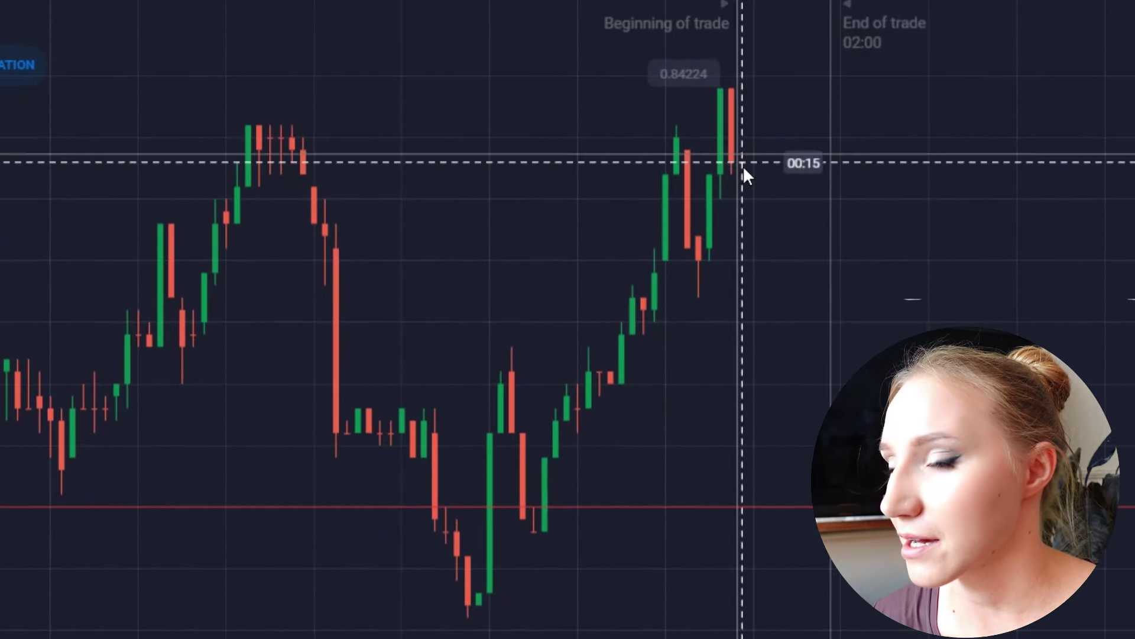
scroll(829, 246, up, 2)
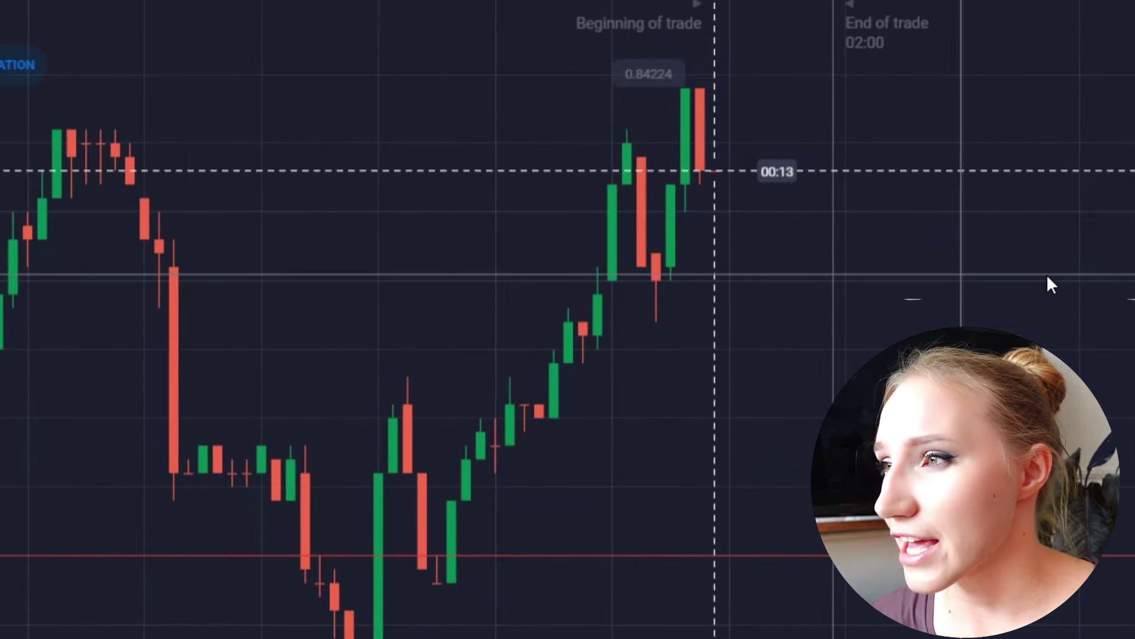
click(1024, 72)
click(977, 117)
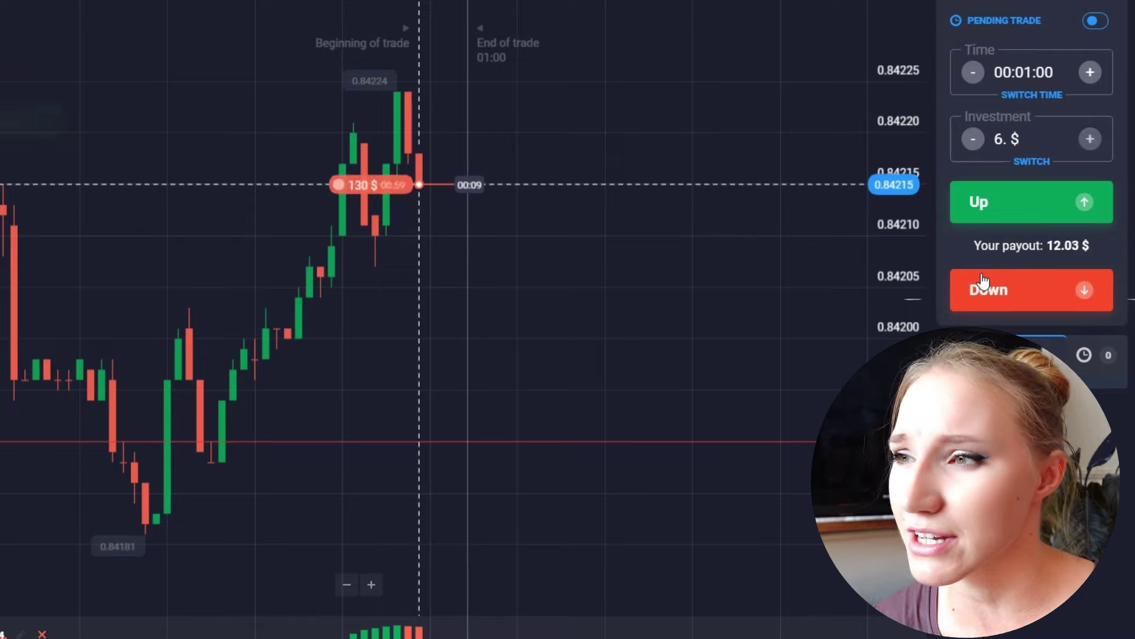
click(982, 280)
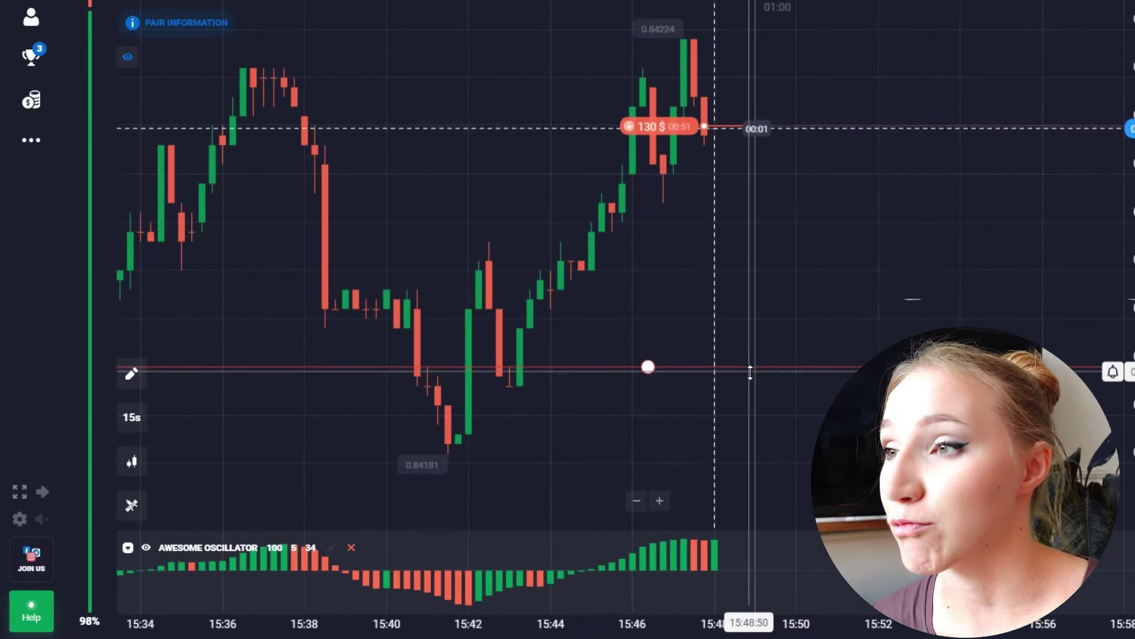
drag(750, 362, 734, 187)
drag(739, 247, 725, 142)
scroll(781, 329, down, 3)
scroll(784, 237, up, 3)
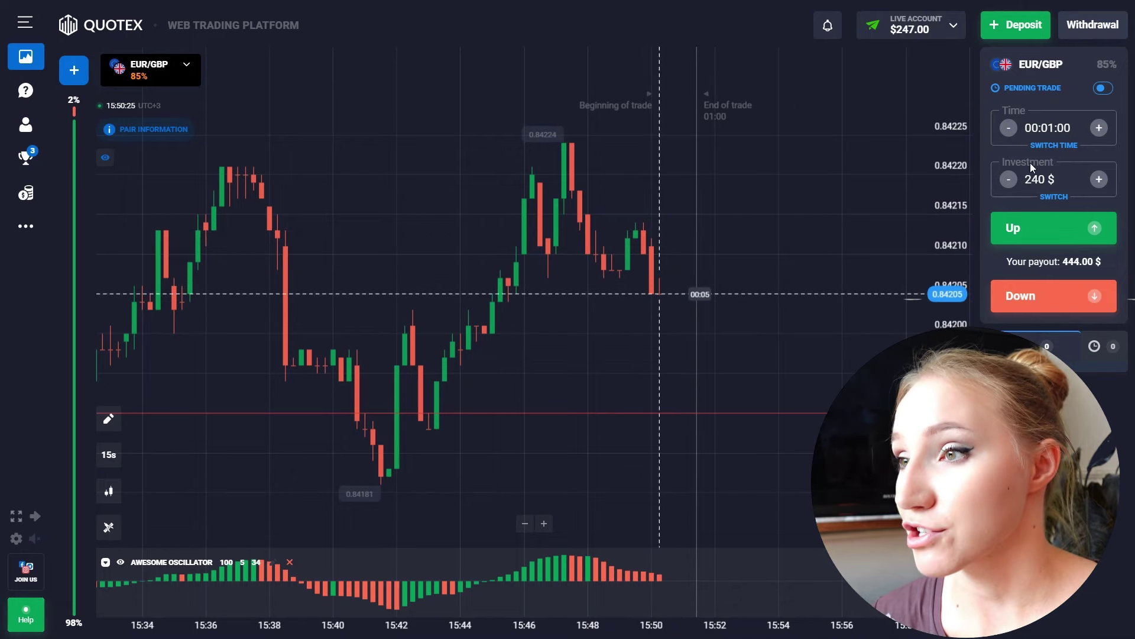
Set the trade time to 00:02:00 and open a 240 $ Down trade on EUR/GBP.
click(1045, 136)
click(1049, 154)
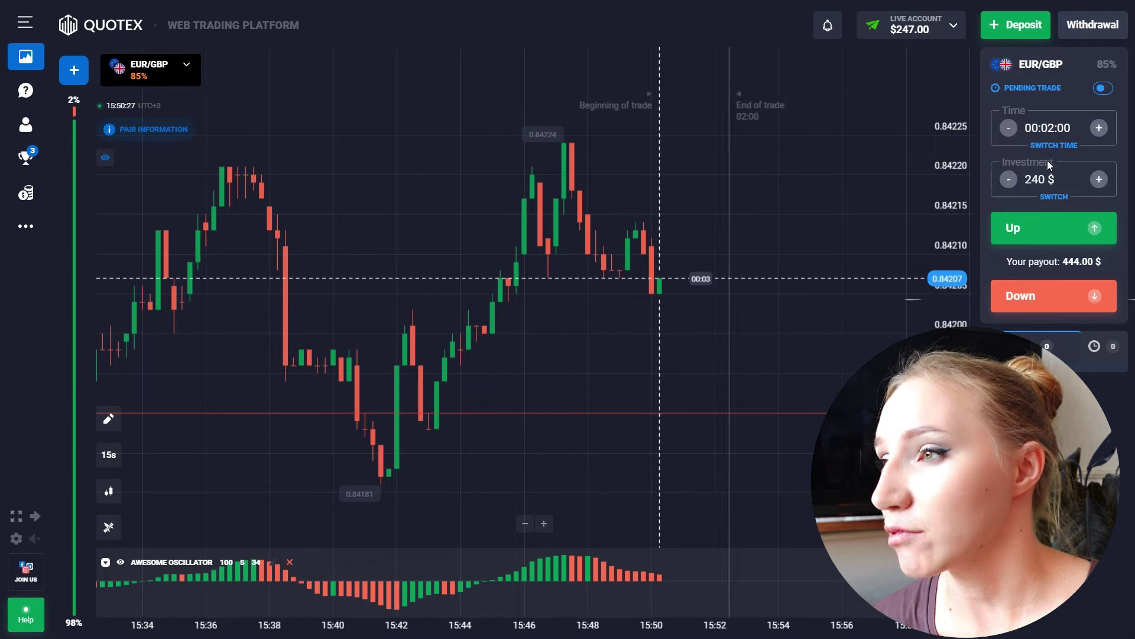
click(1018, 299)
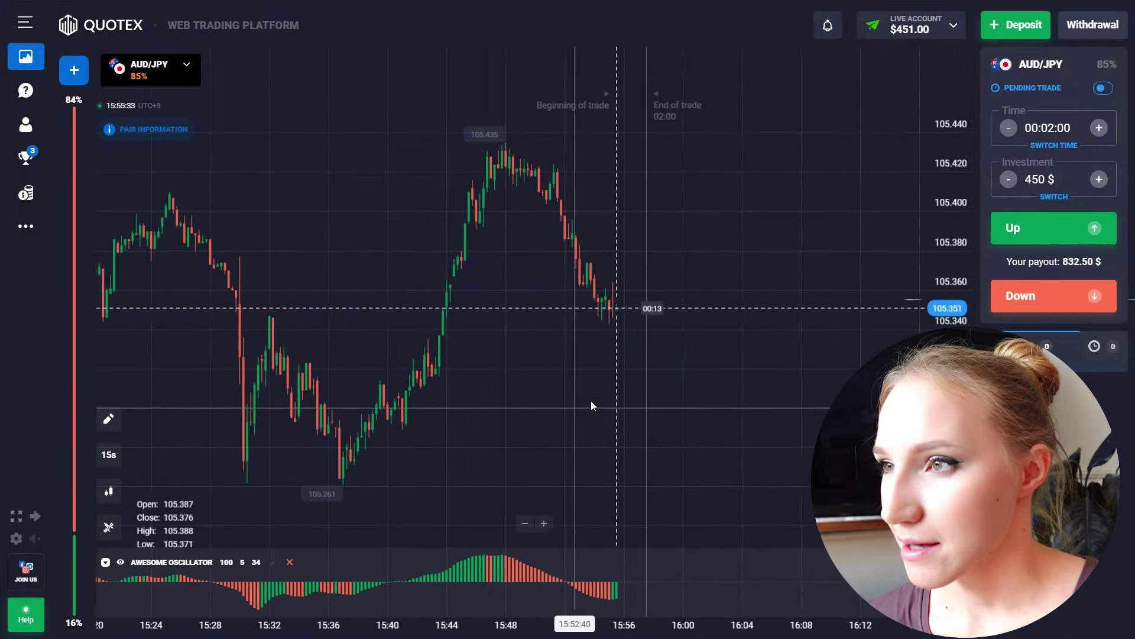
Open a 450 $ Up trade on AUD/JPY with a two-minute duration and review the preceding price swings.
scroll(593, 400, up, 3)
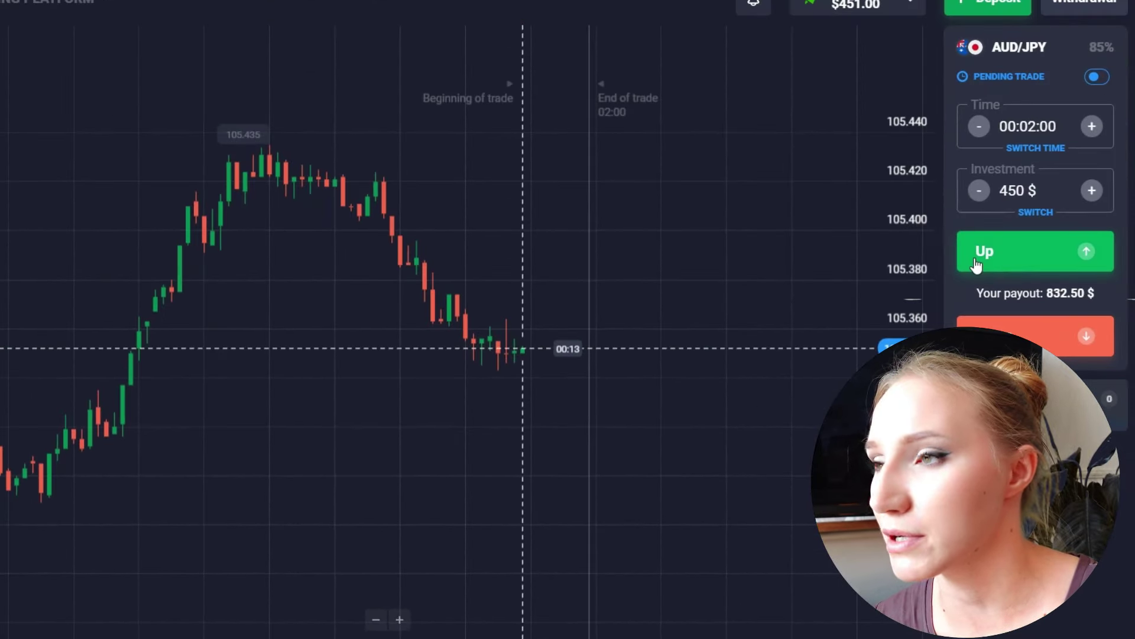
click(979, 260)
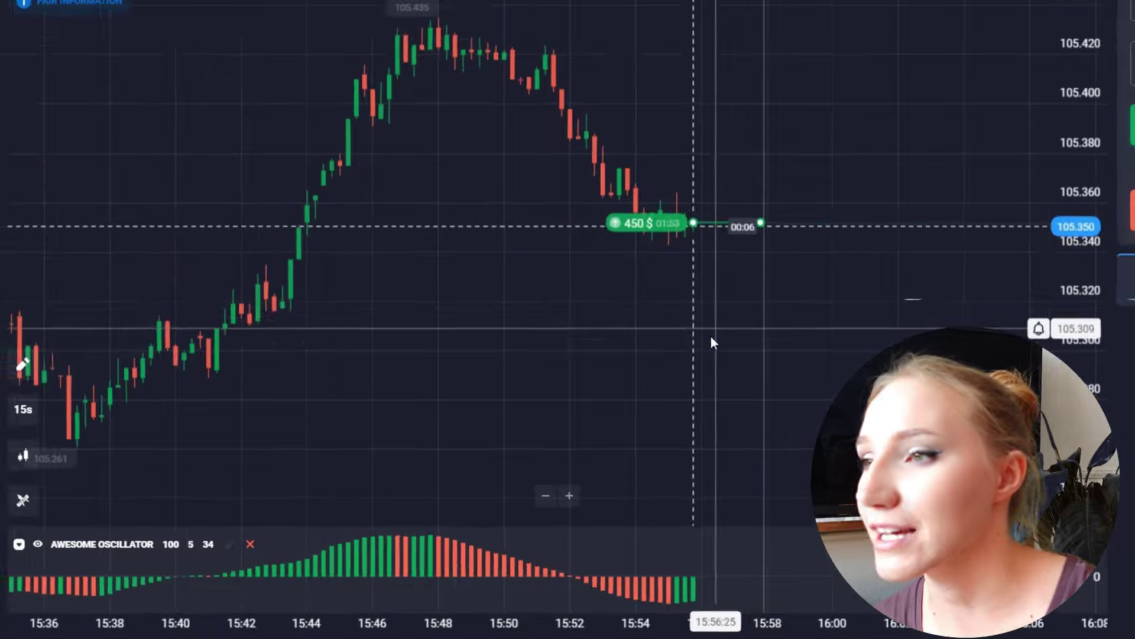
scroll(711, 336, down, 3)
drag(568, 382, 669, 384)
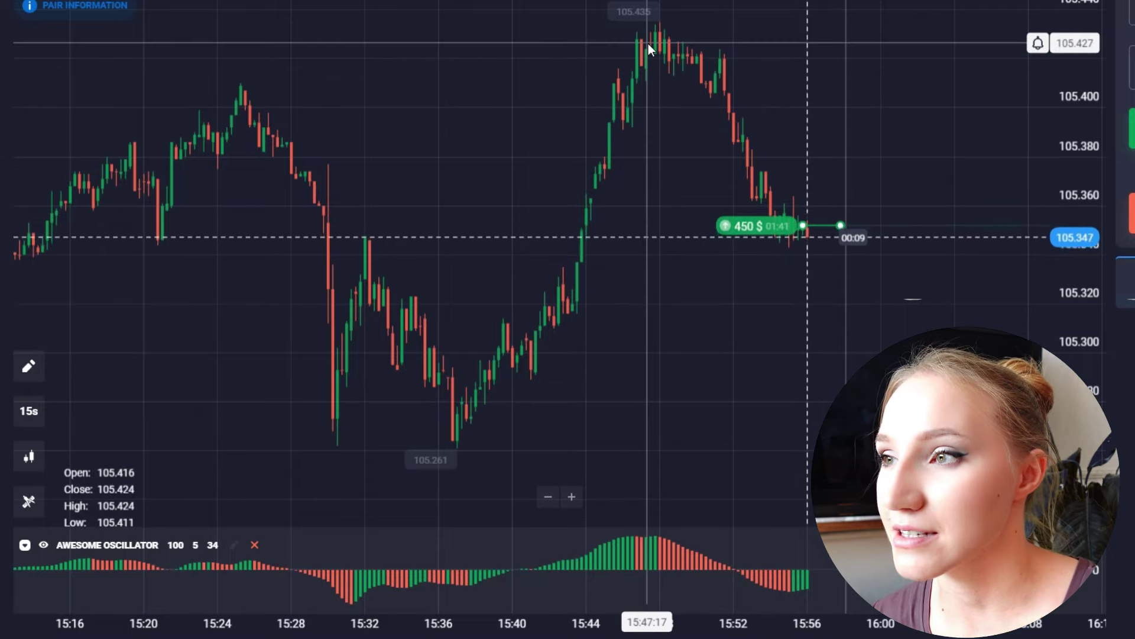
drag(877, 235, 723, 328)
scroll(725, 334, up, 3)
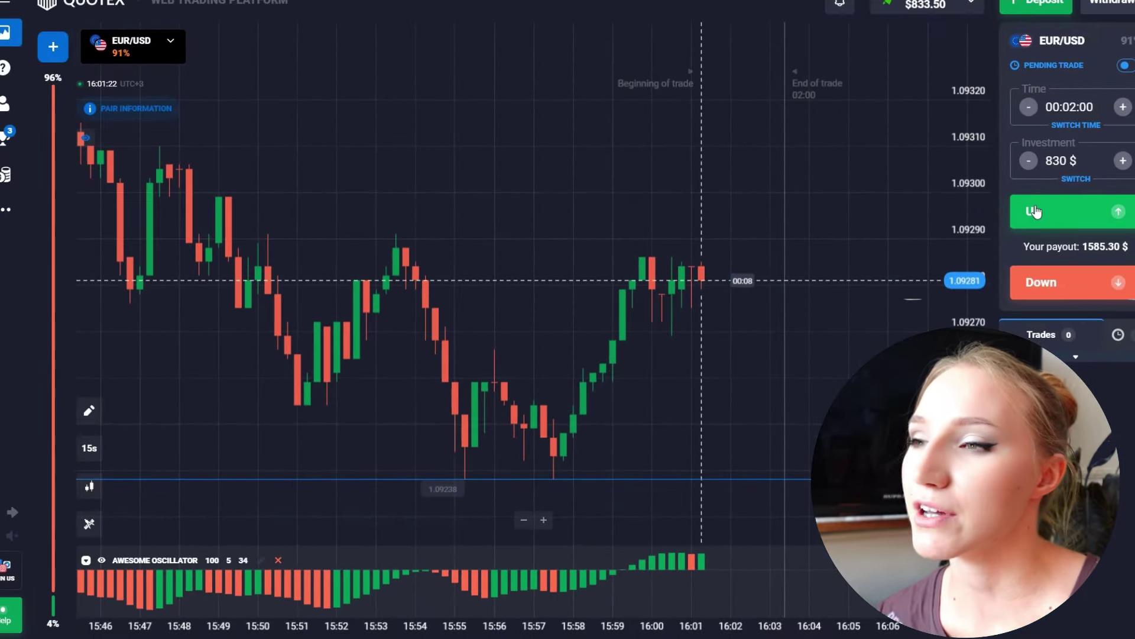
Open an 830 $ Up trade on EUR/USD with a two-minute duration.
click(1035, 212)
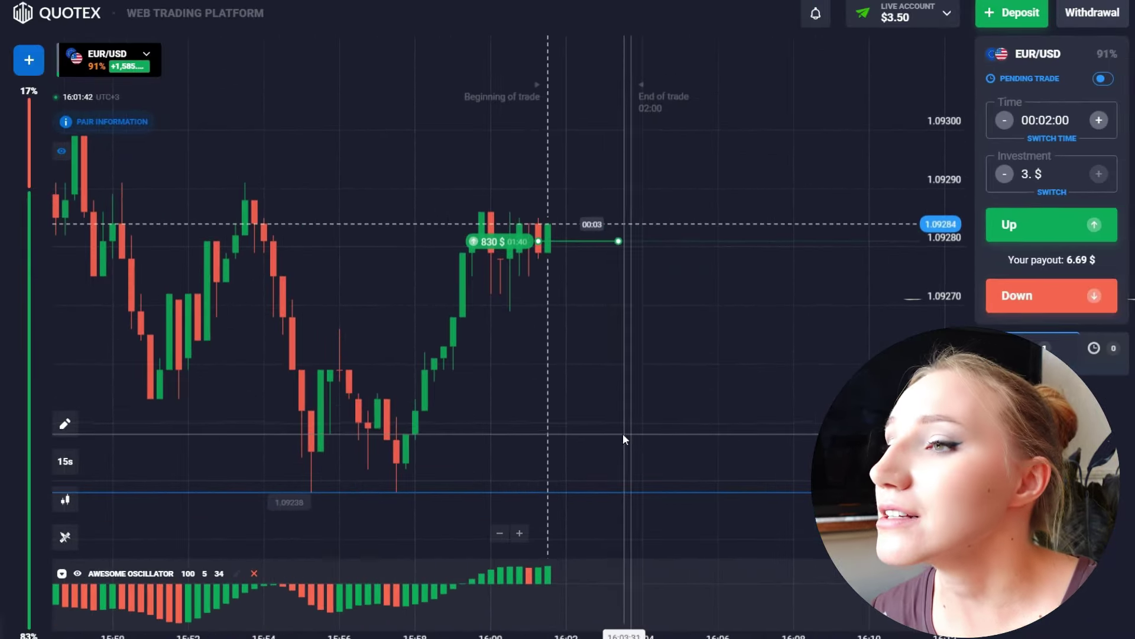
scroll(616, 431, up, 2)
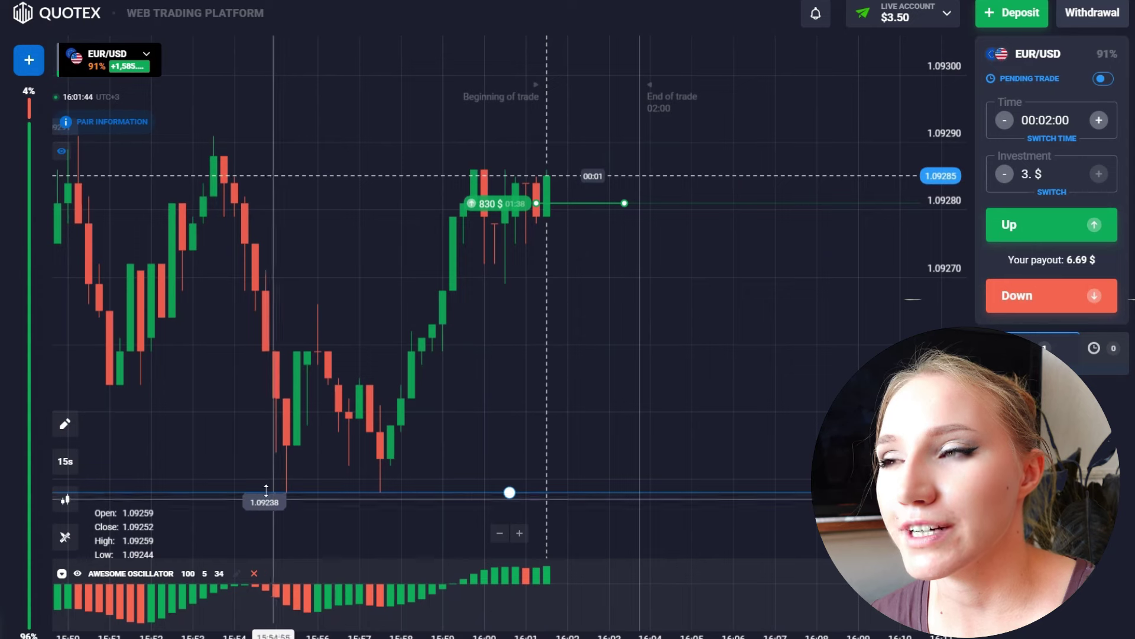
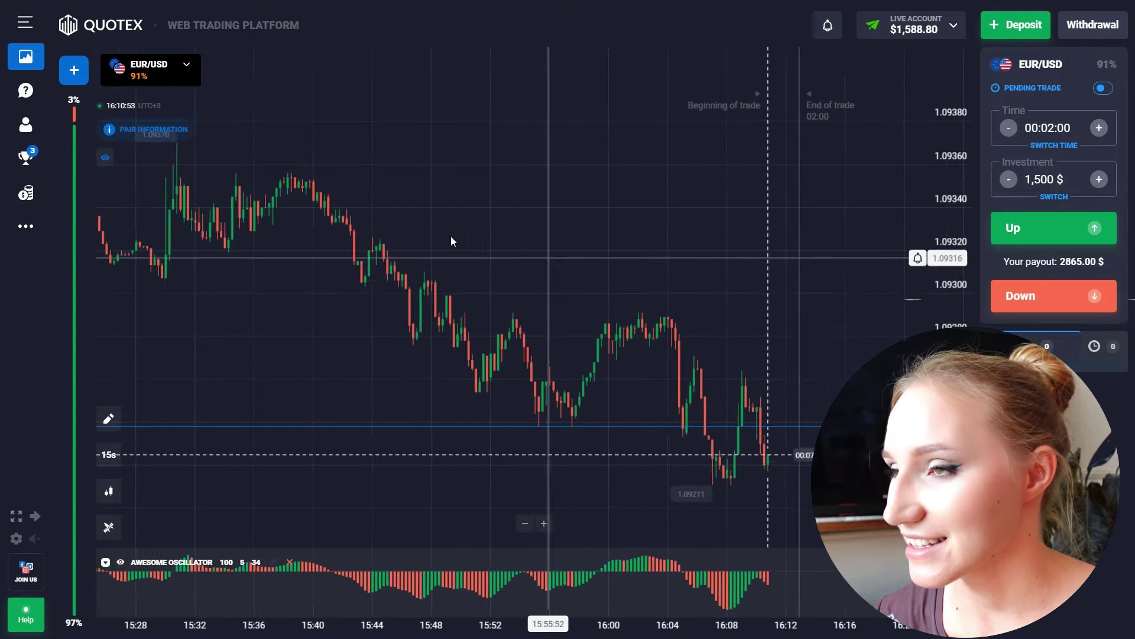
Open a 1,500 $ Down trade on EUR/USD with a two-minute duration and review the recent candles.
scroll(590, 335, up, 3)
scroll(592, 338, up, 1)
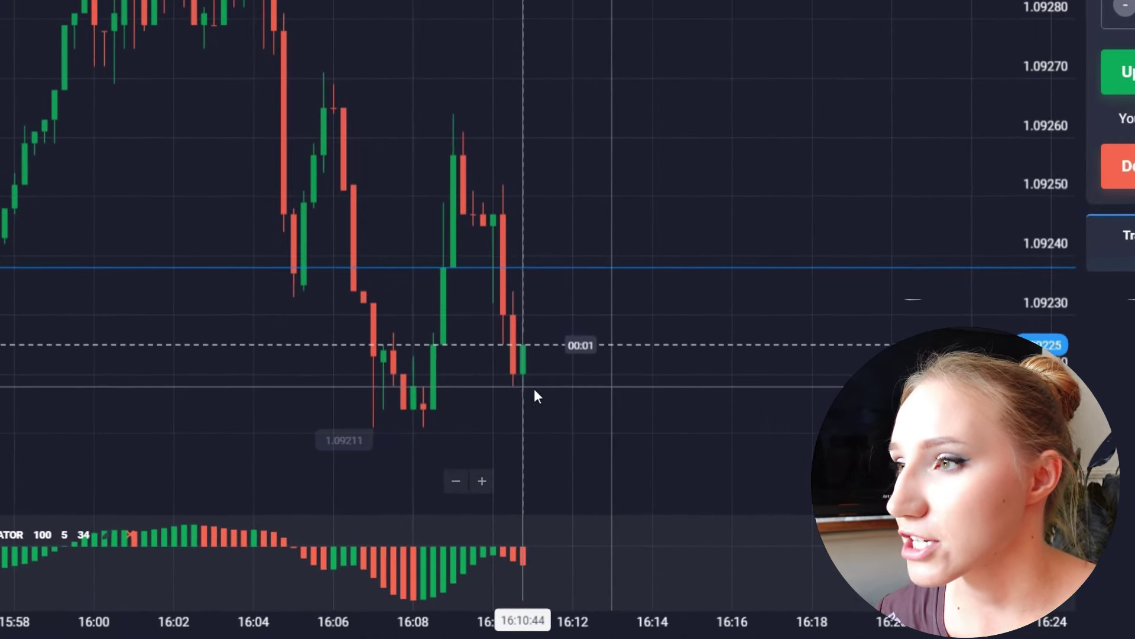
click(1118, 168)
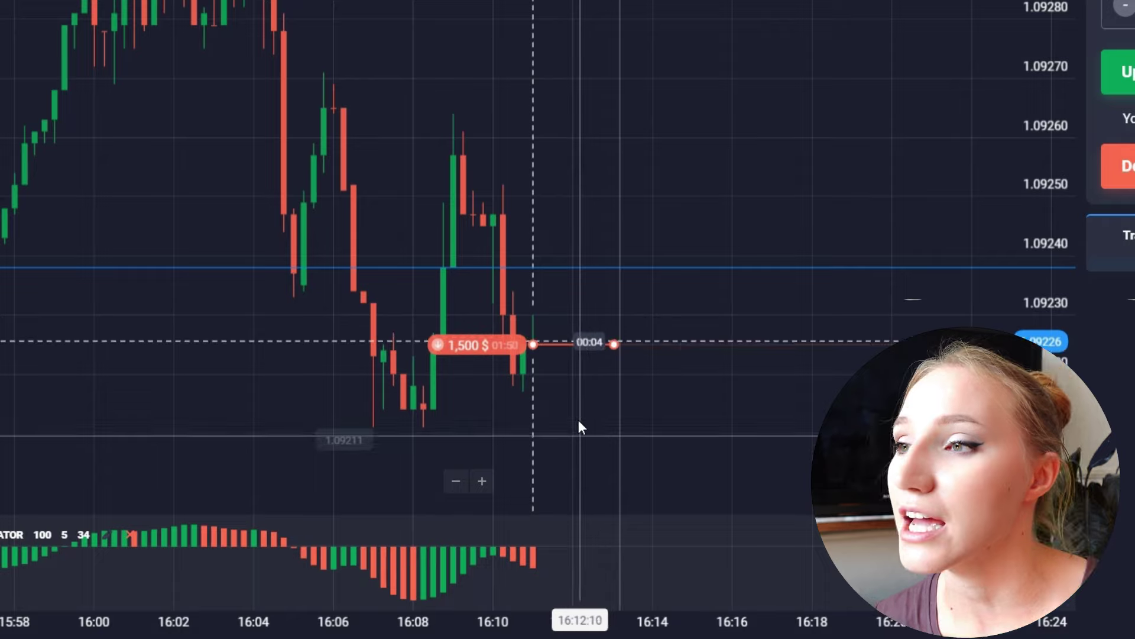
scroll(659, 66, down, 3)
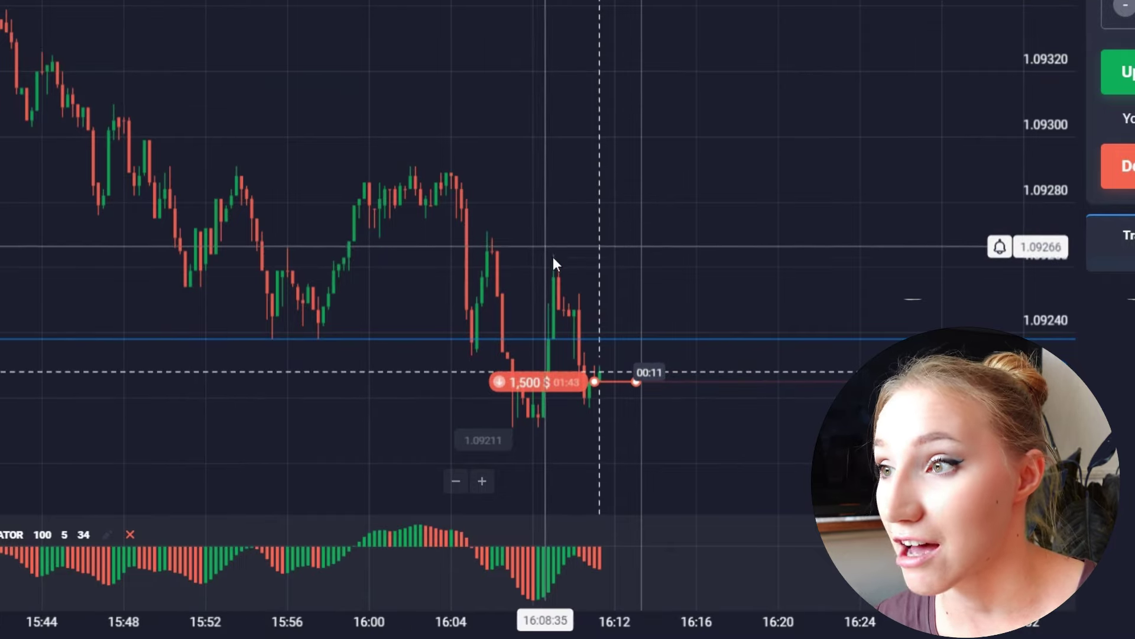
scroll(609, 257, up, 5)
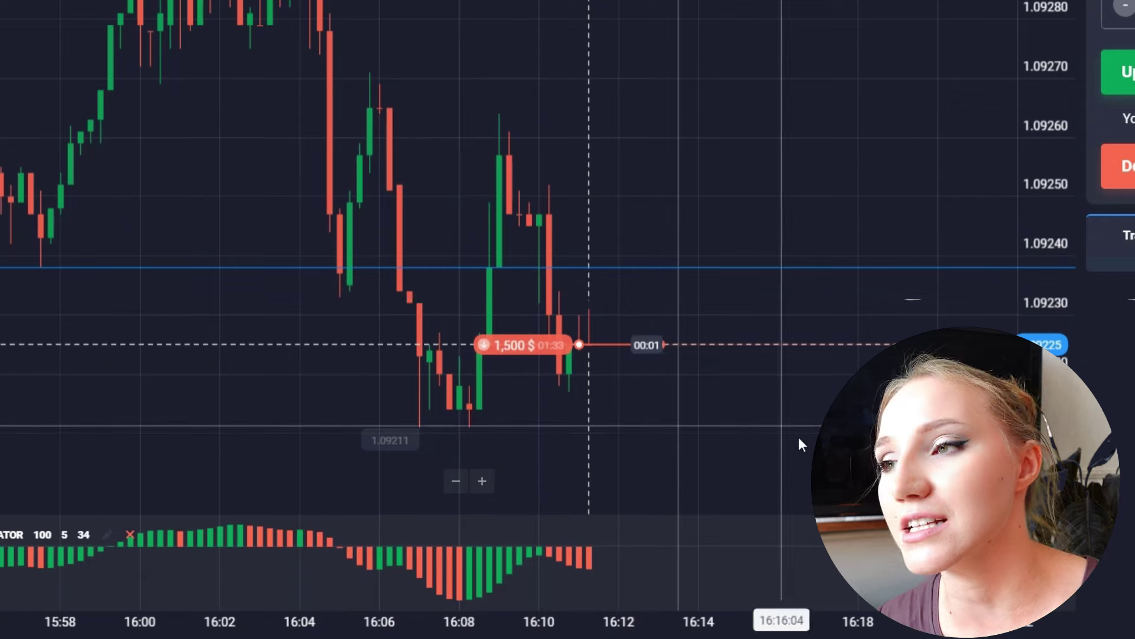
scroll(798, 438, up, 3)
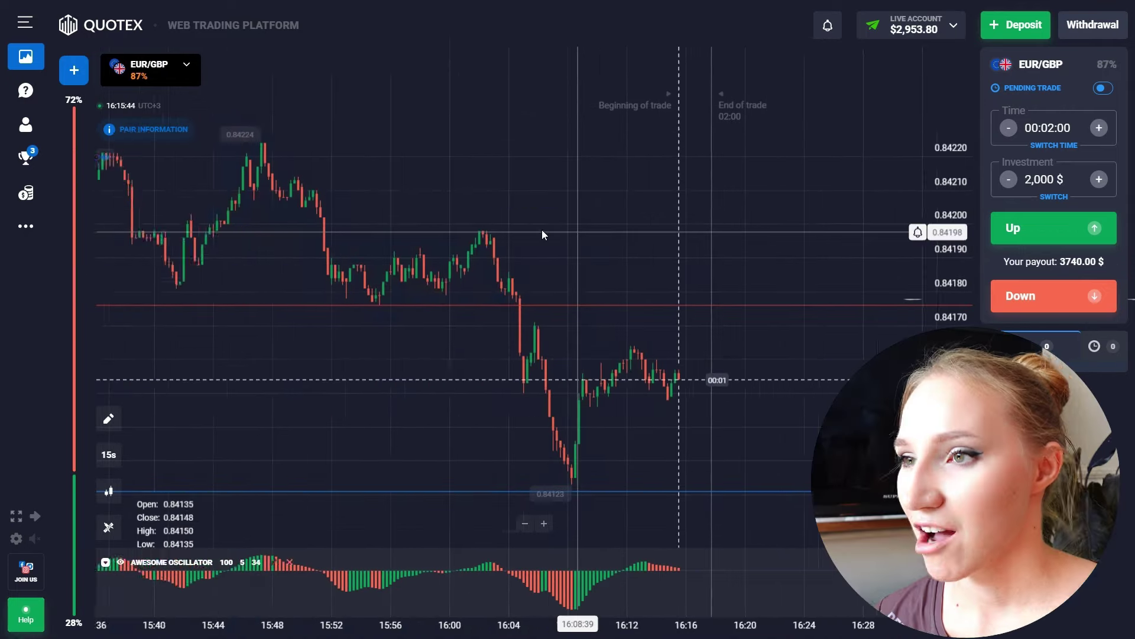
Open a 2,000 $ Down trade on EUR/GBP with a two-minute duration.
scroll(542, 229, down, 3)
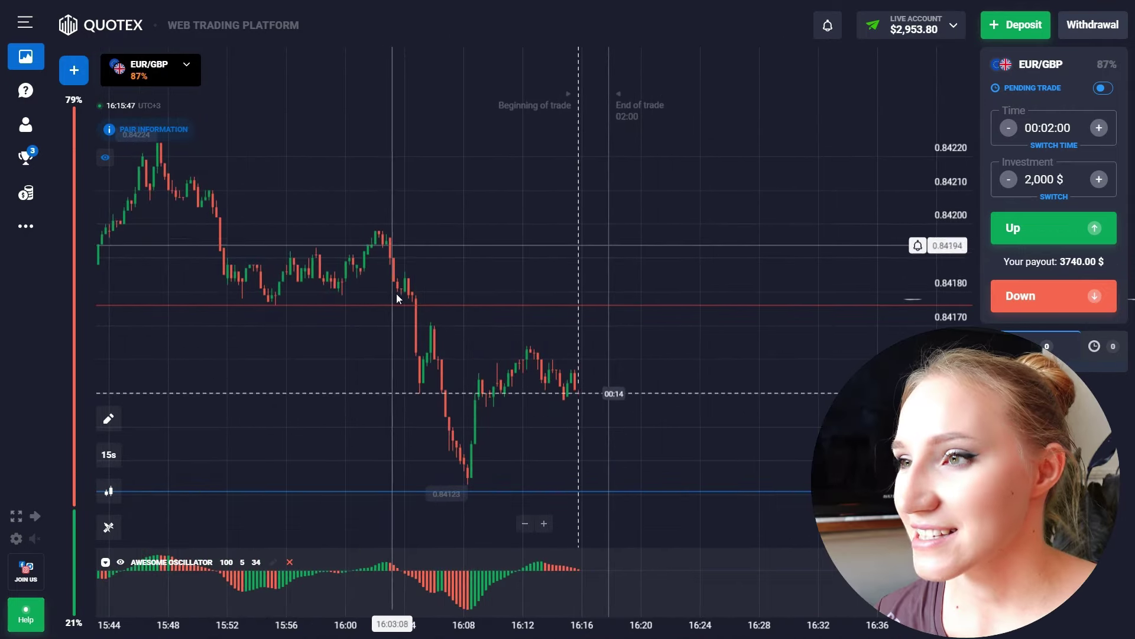
scroll(473, 497, up, 2)
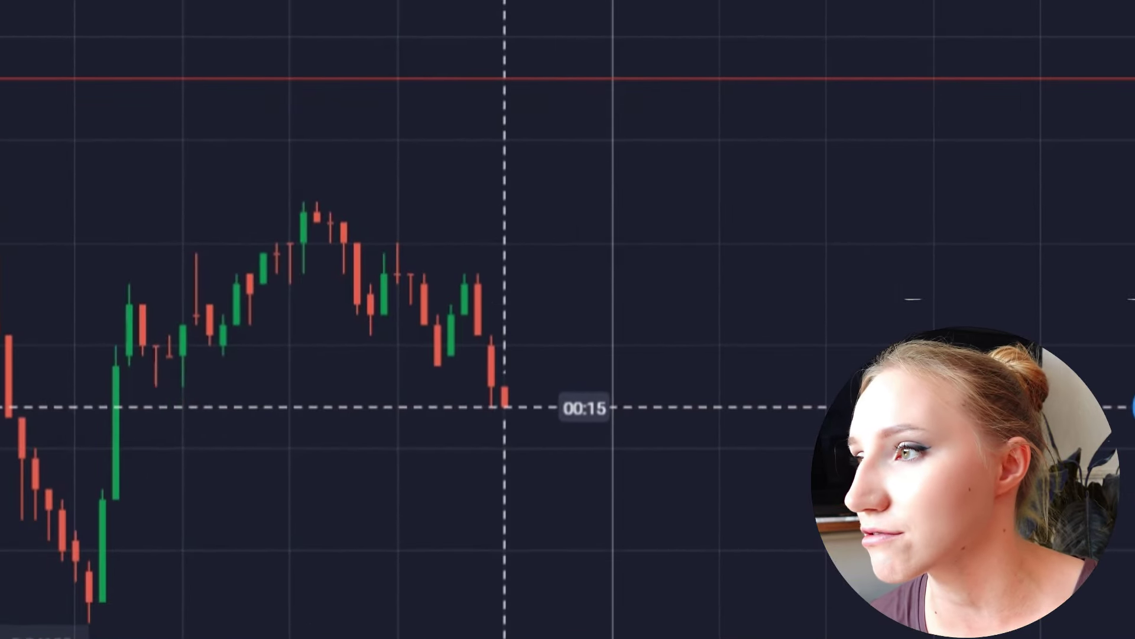
key(shift+s)
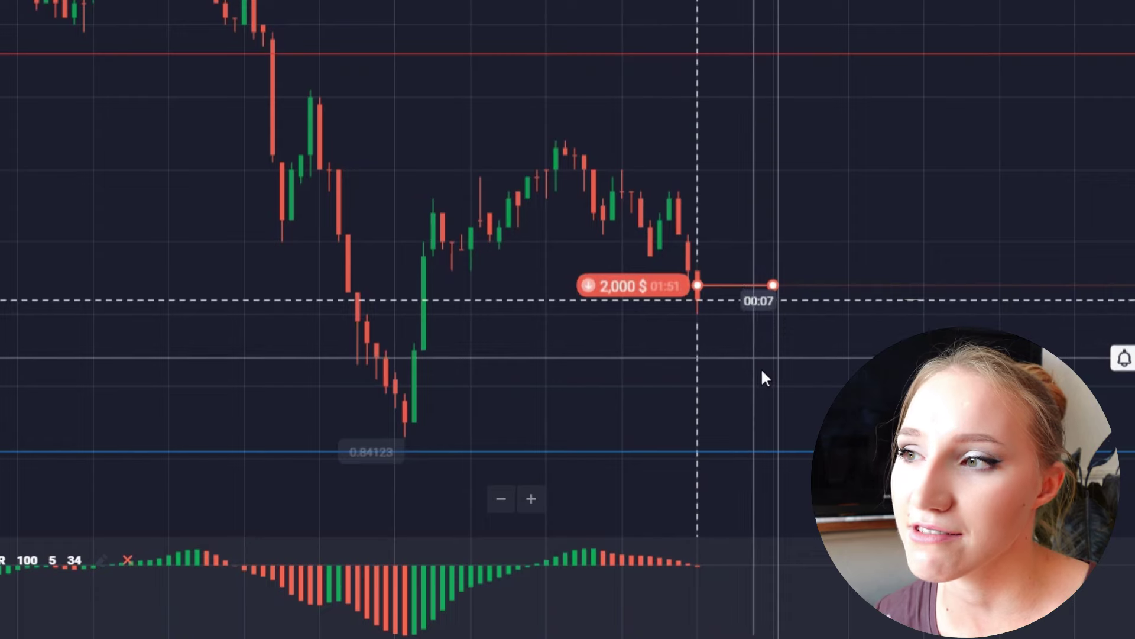
mouse_move(776, 451)
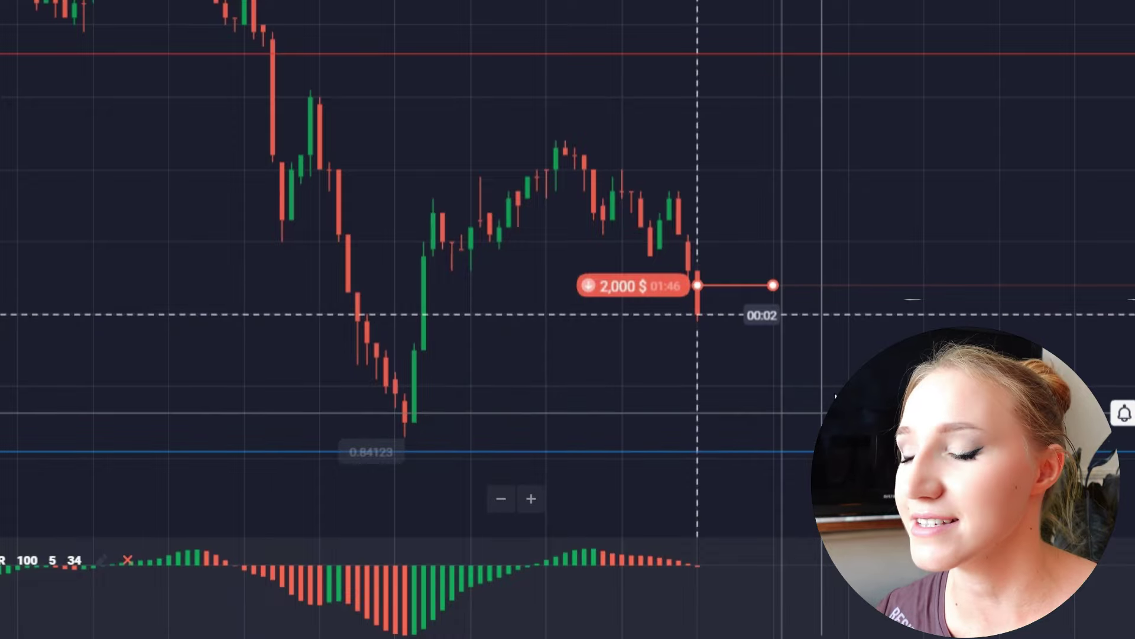
scroll(903, 318, down, 2)
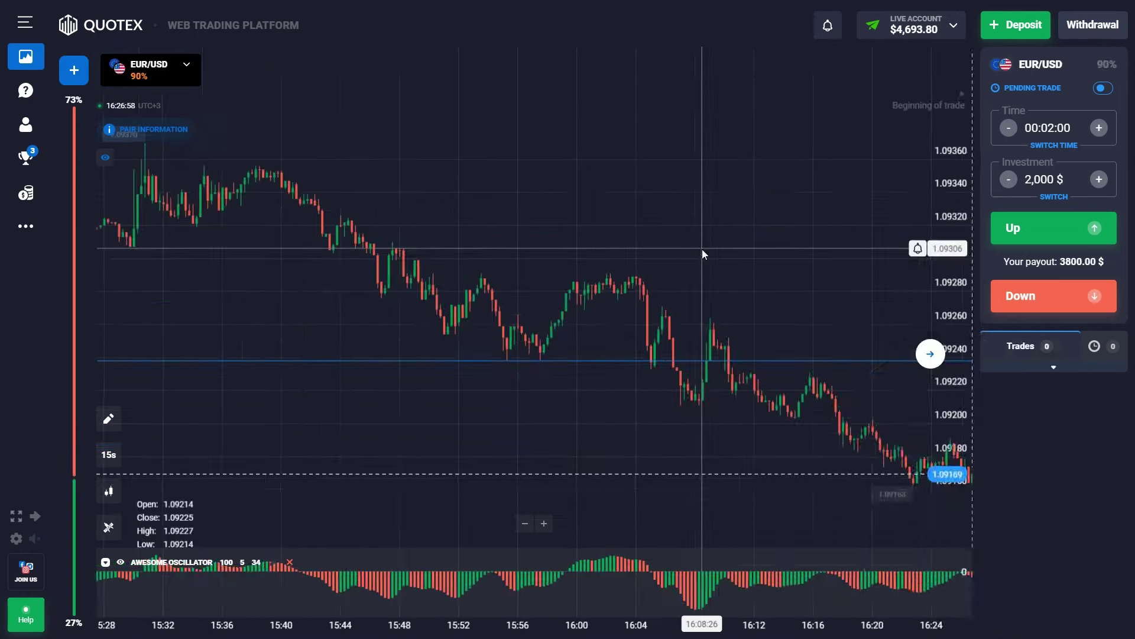
Open two 2,000 $ Down trades on EUR/USD with two-minute durations and compare the candles with the Awesome Oscillator.
drag(702, 253, 287, 198)
scroll(479, 286, up, 2)
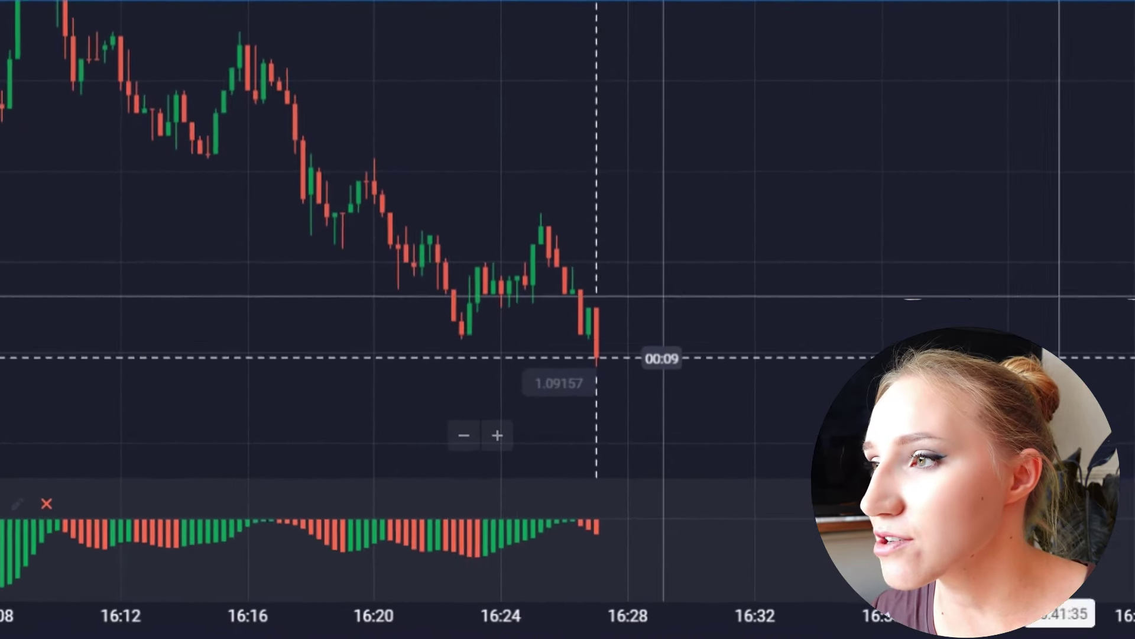
key(shift+s)
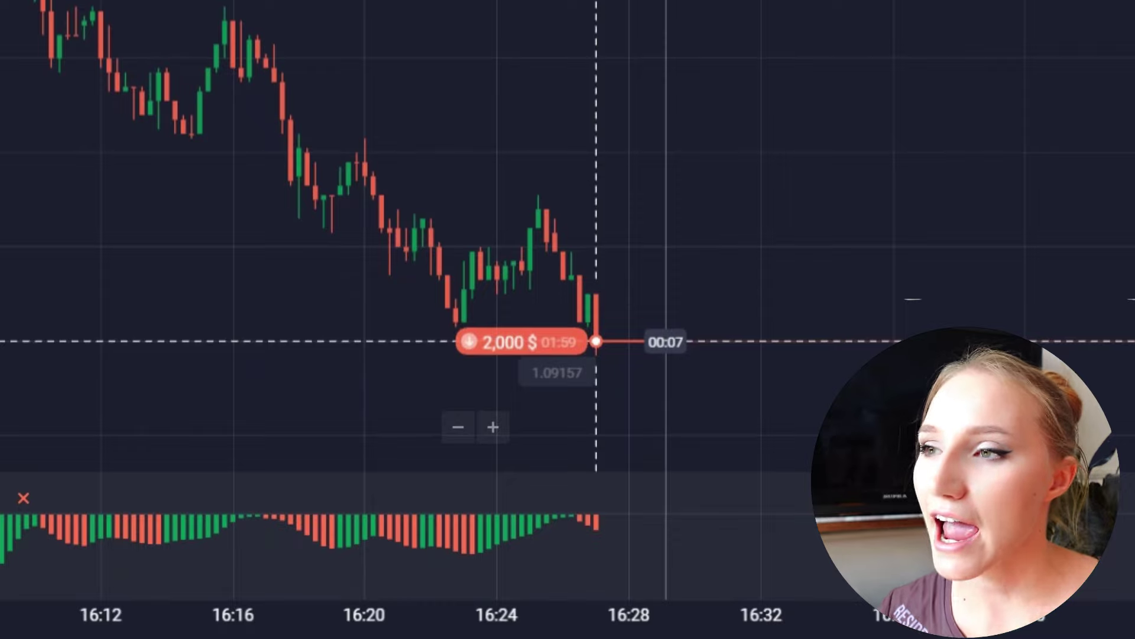
key(shift+s)
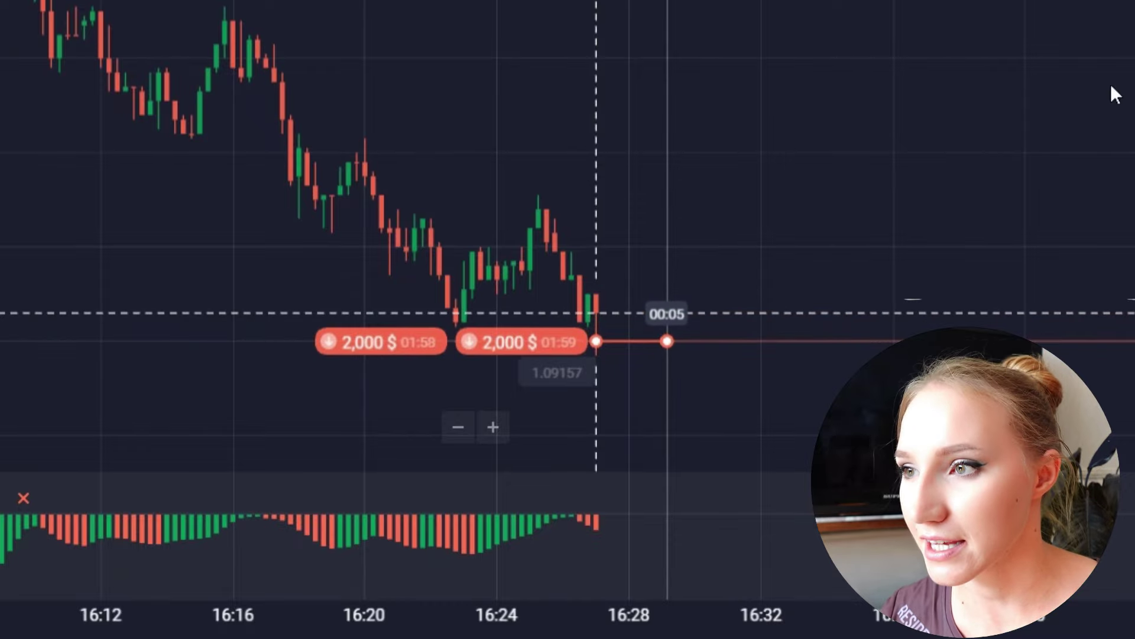
scroll(686, 442, up, 2)
scroll(688, 445, up, 1)
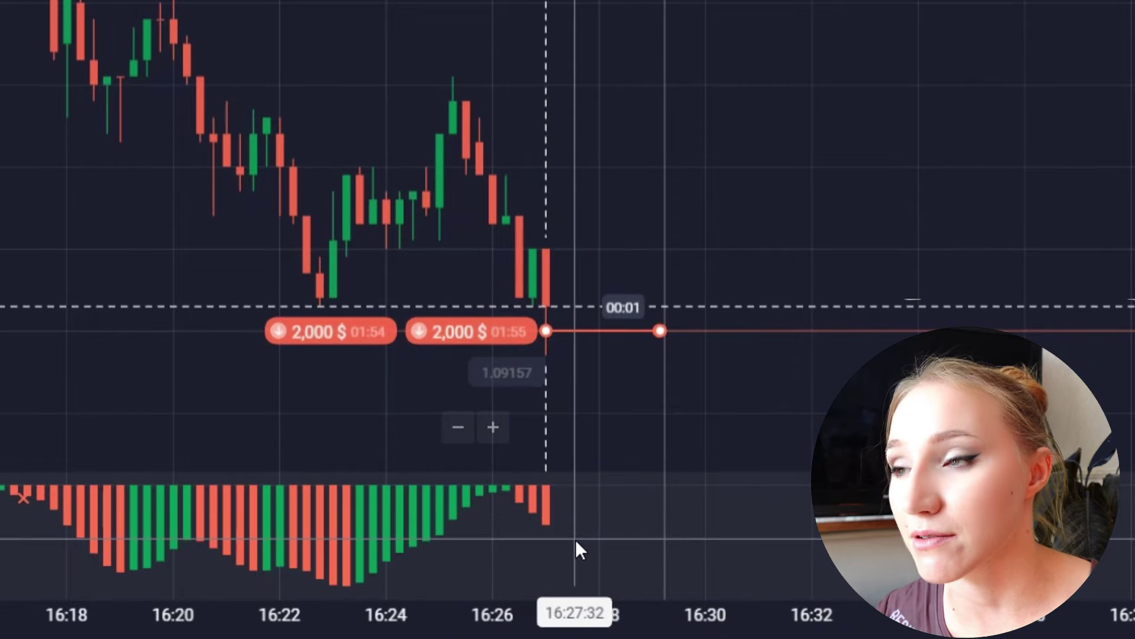
scroll(615, 530, down, 2)
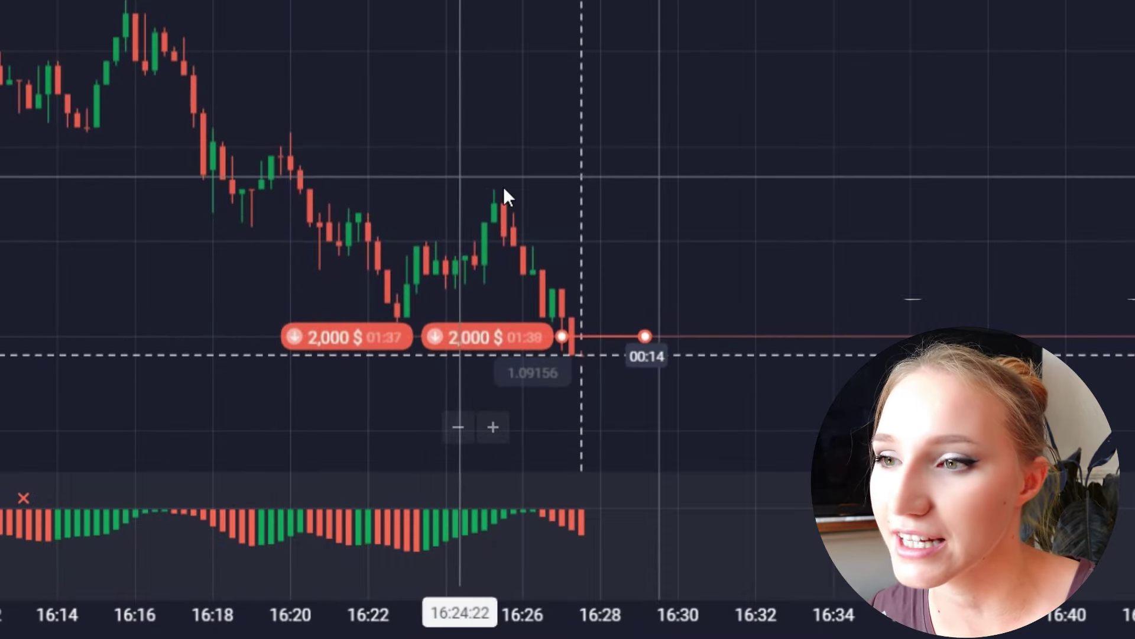
scroll(641, 198, up, 3)
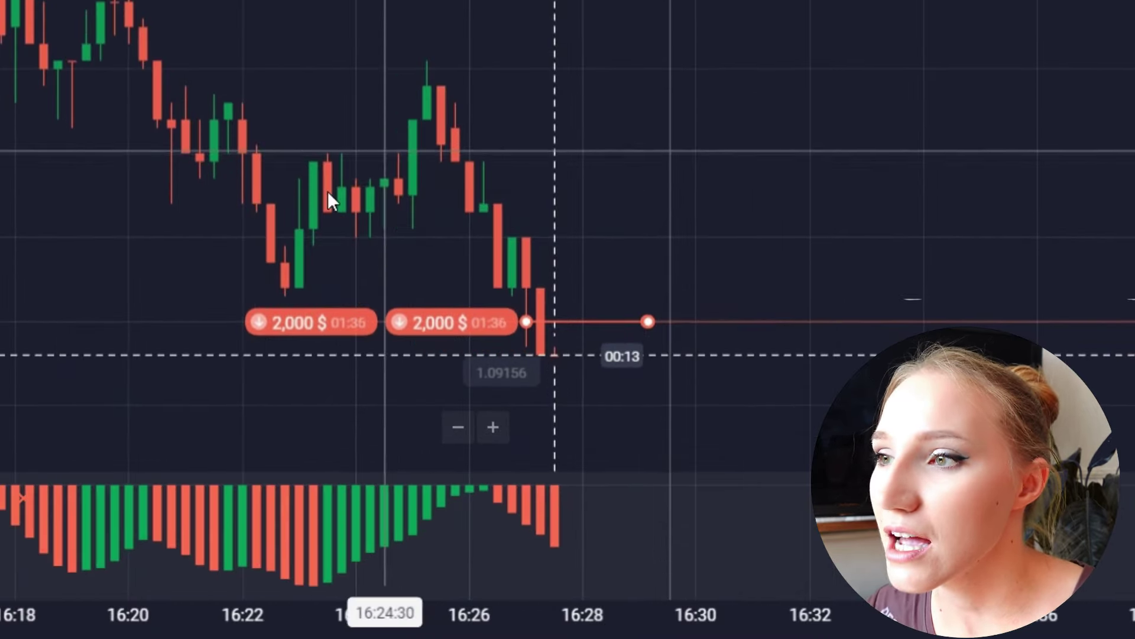